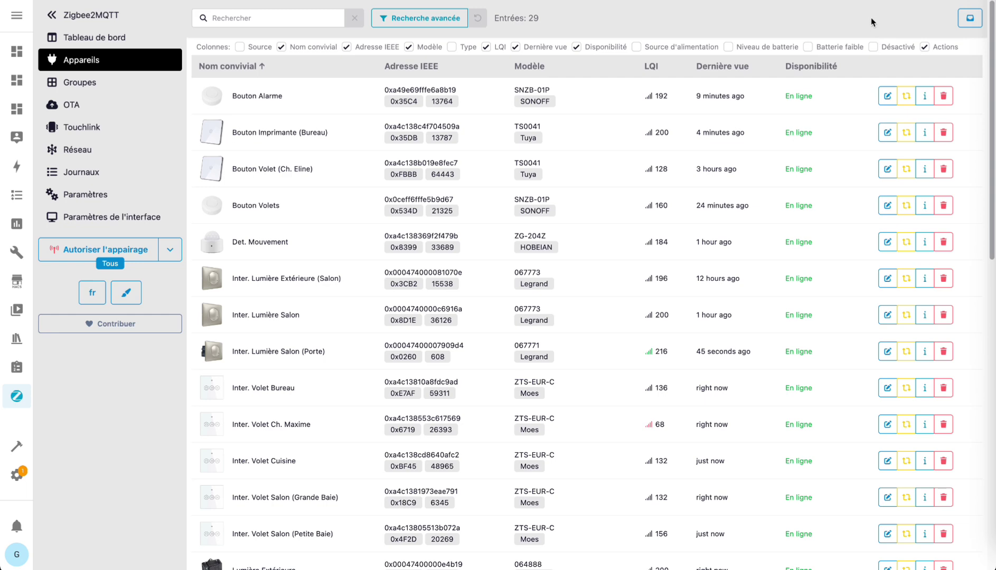
Step: Show the Niveau de batterie and Source d'alimentation columns in the device list
left_click(729, 47)
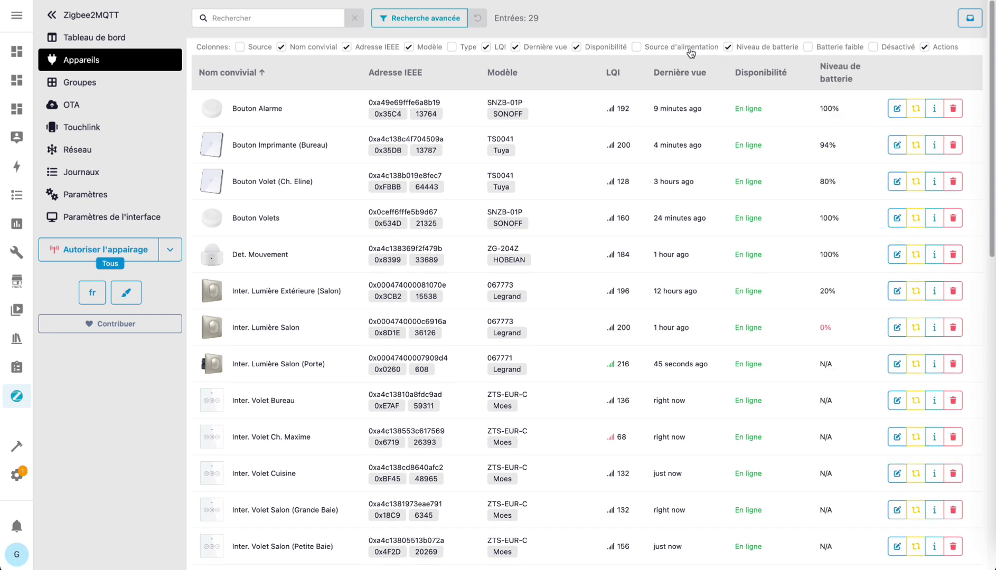
left_click(636, 47)
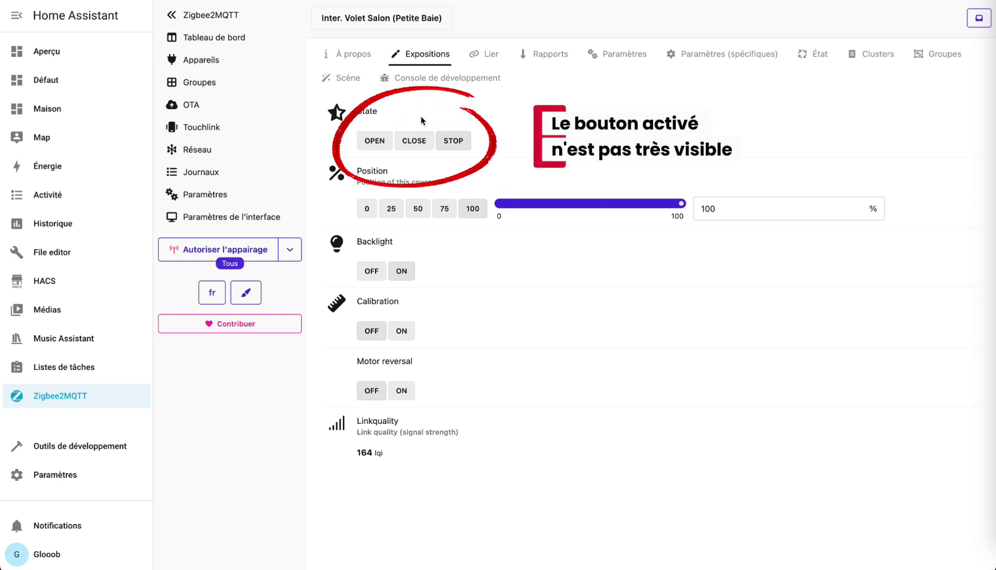
Step: Change the interface theme to Corporate
left_click(262, 253)
left_click(246, 293)
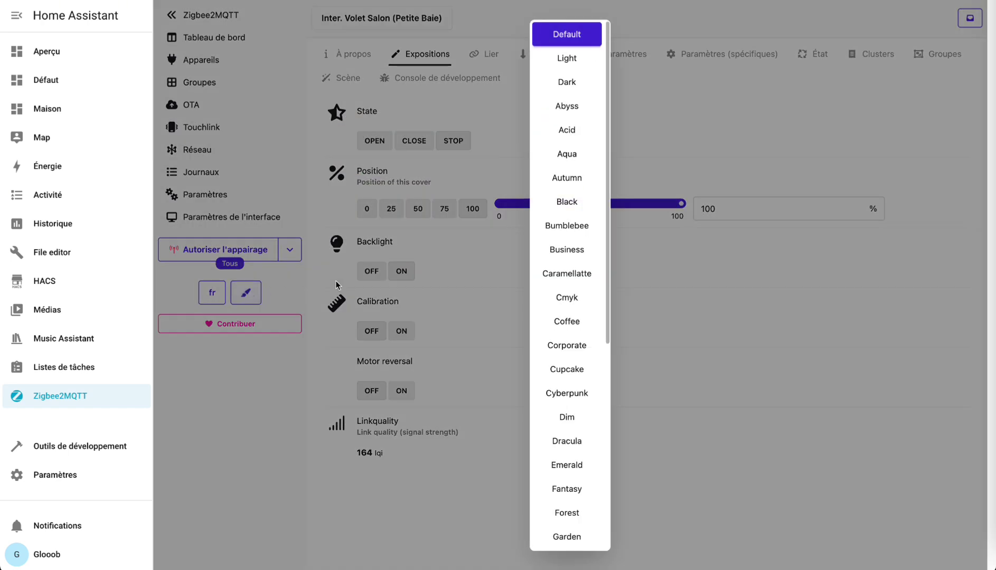
left_click(575, 353)
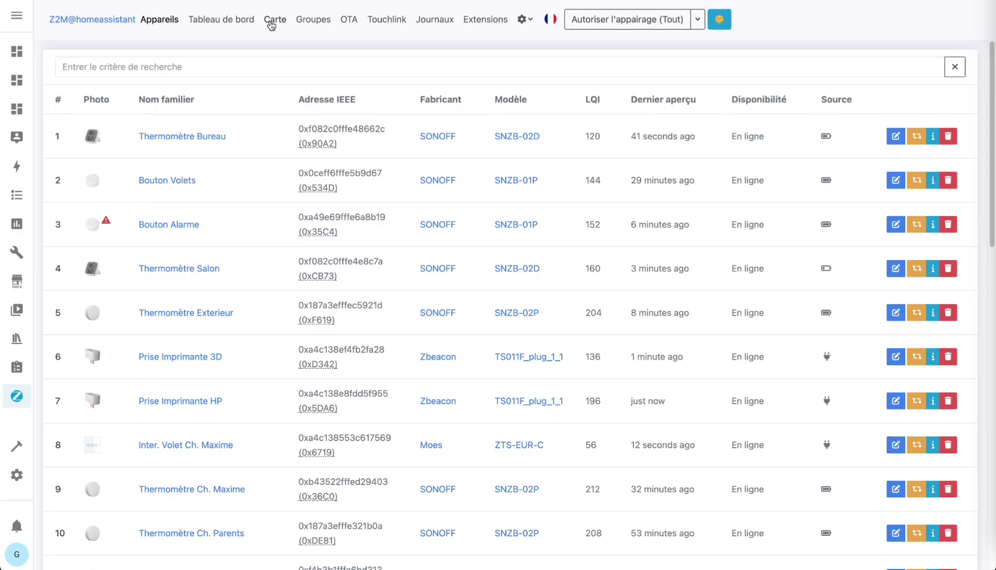
Step: Open the Zigbee network map and move the Prise Chambre node to a new spot
left_click(275, 19)
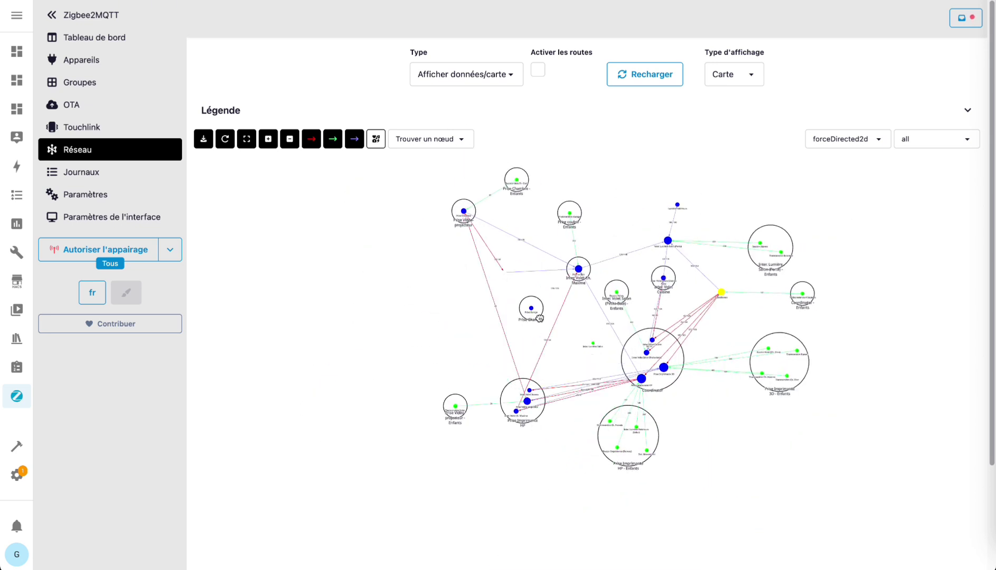
left_click_drag(539, 318, 520, 342)
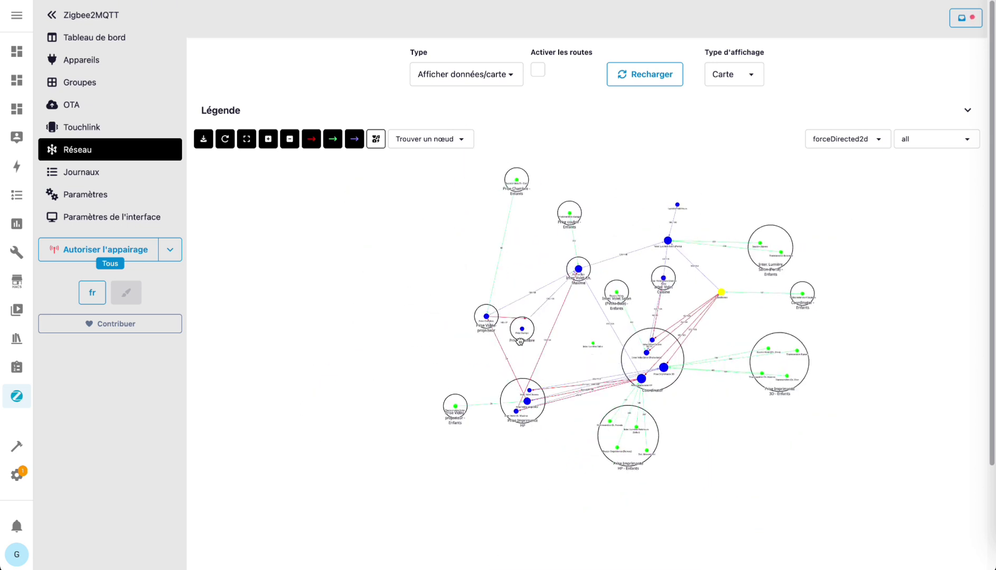
Step: Compare the network map's disposition types, going through the radialOut2d and concentric2d layouts to circular2d
left_click(866, 139)
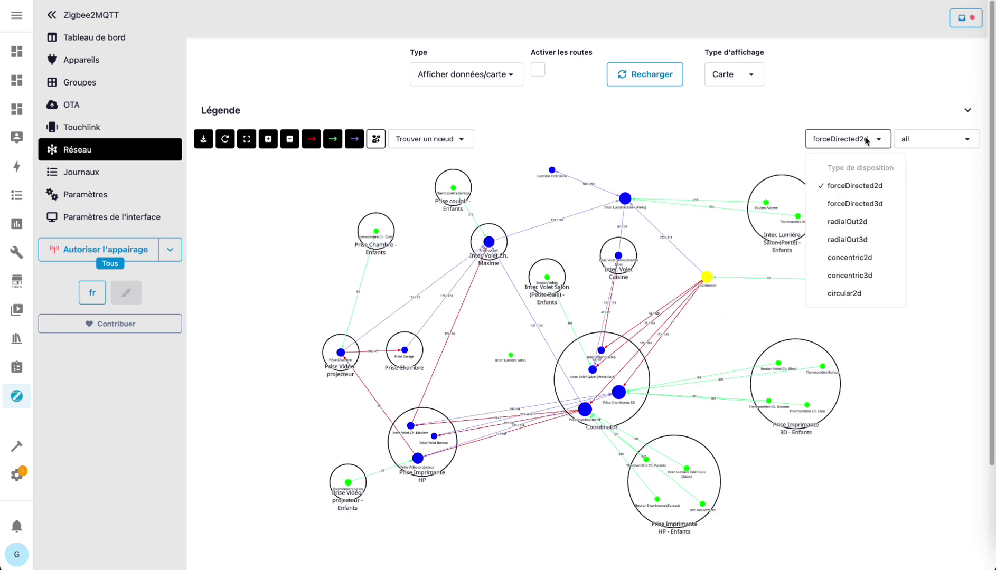
left_click(856, 207)
left_click(864, 140)
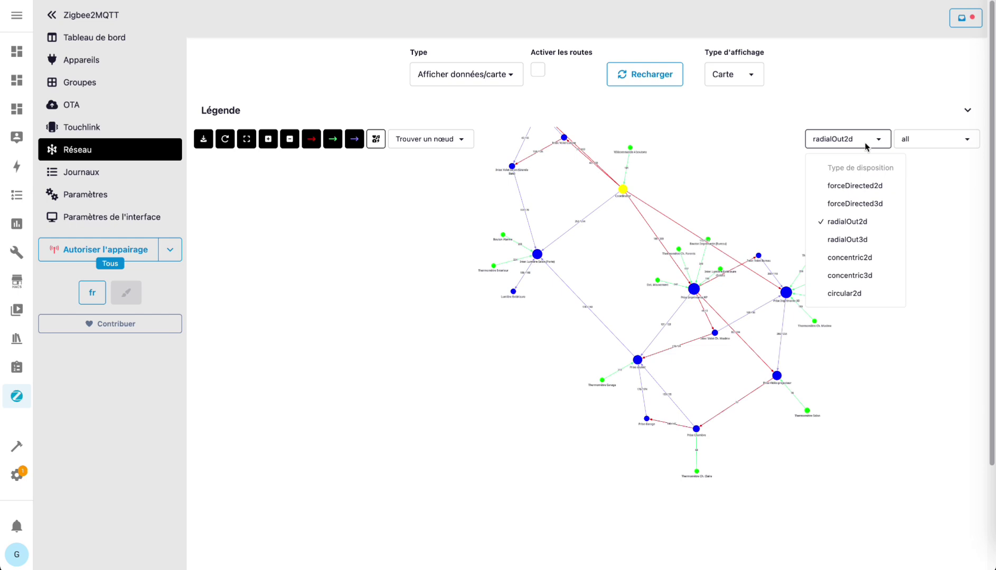
left_click(851, 240)
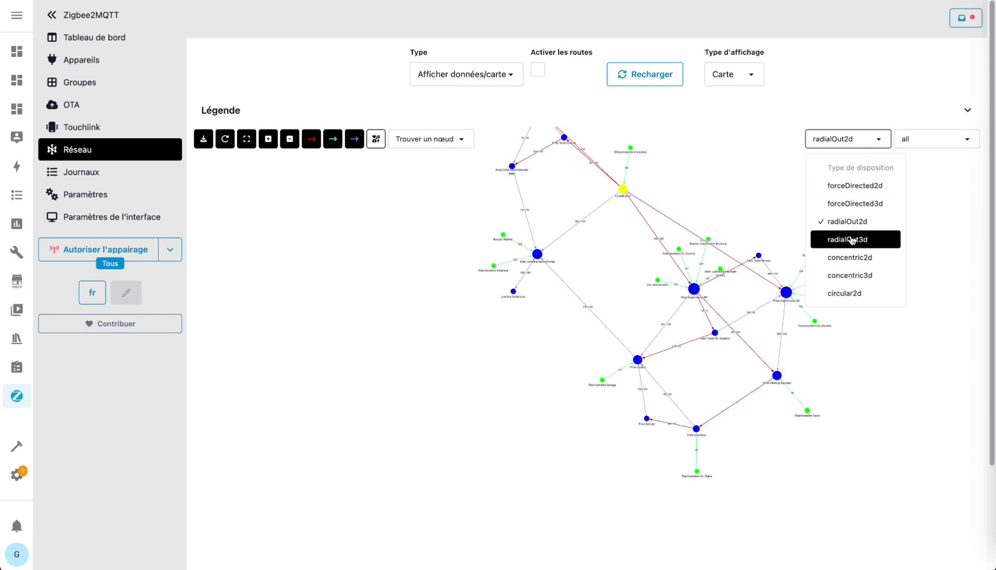
left_click(848, 139)
left_click(840, 257)
left_click(848, 139)
left_click(839, 293)
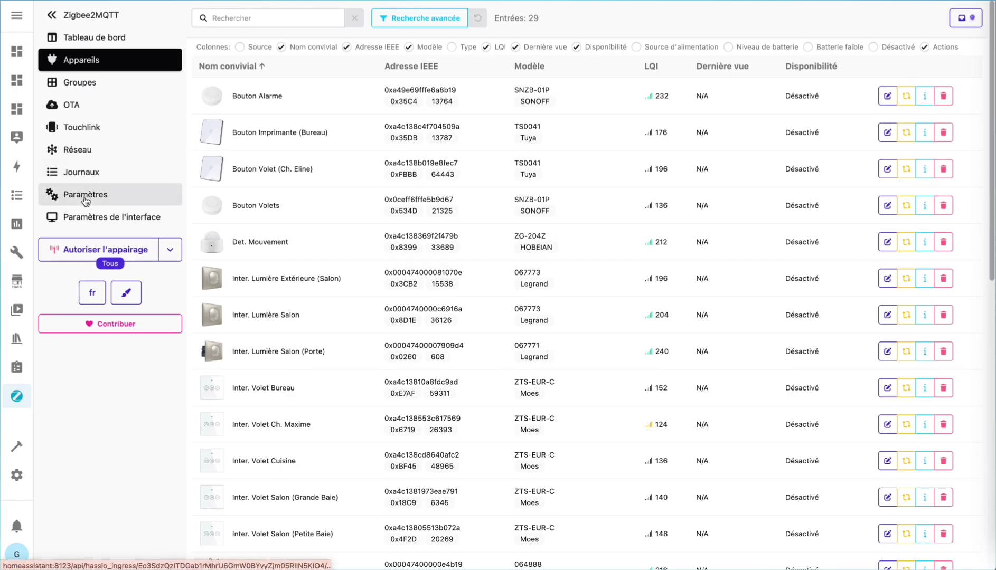
Step: Enable the availability checks in the Disponibilité settings of Zigbee2MQTT
left_click(85, 196)
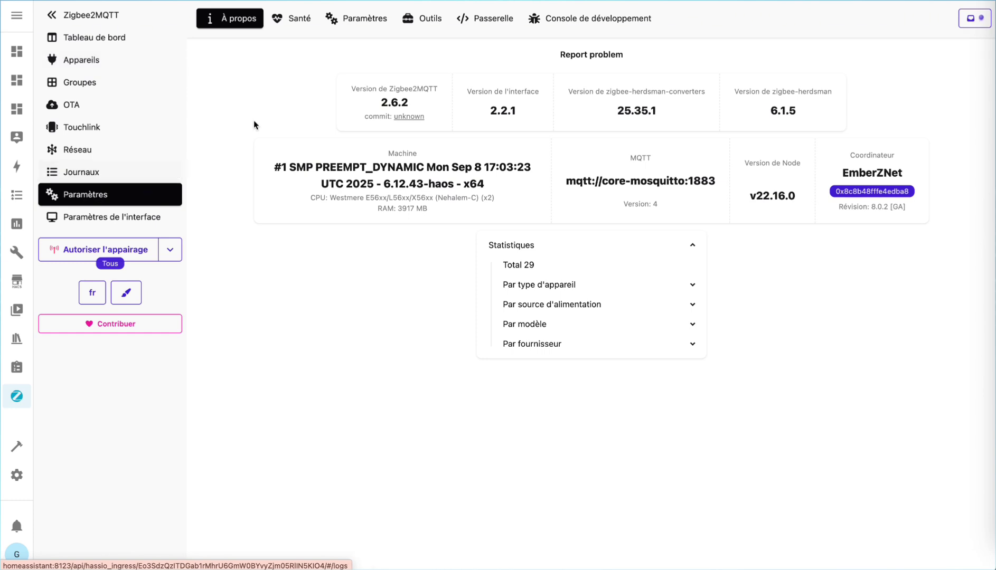
left_click(374, 20)
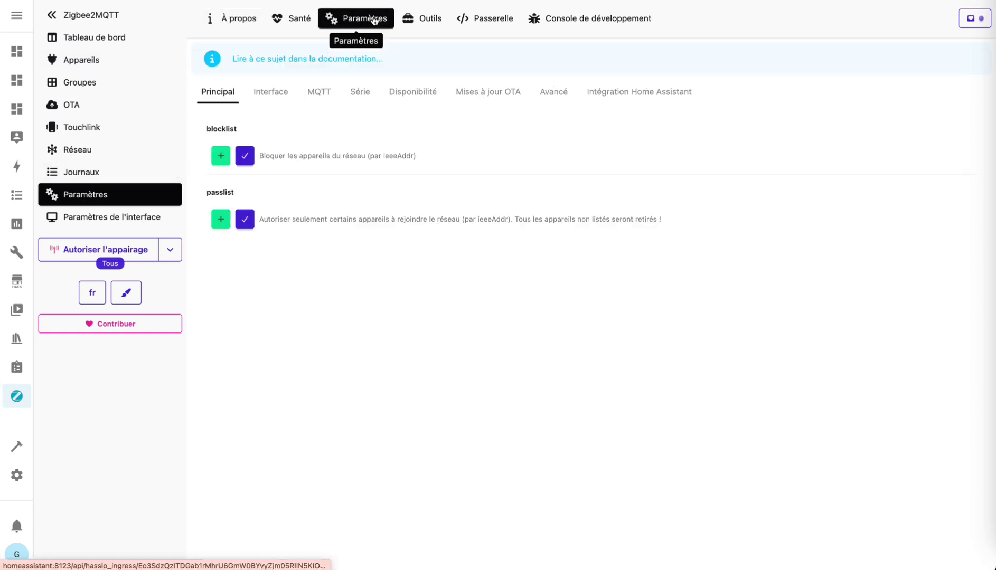
left_click(430, 92)
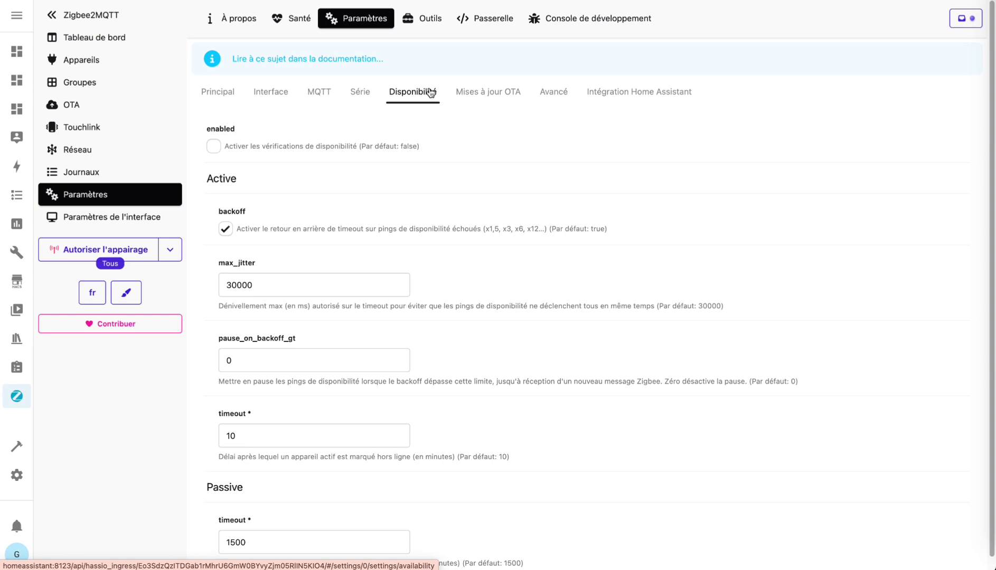
left_click(214, 147)
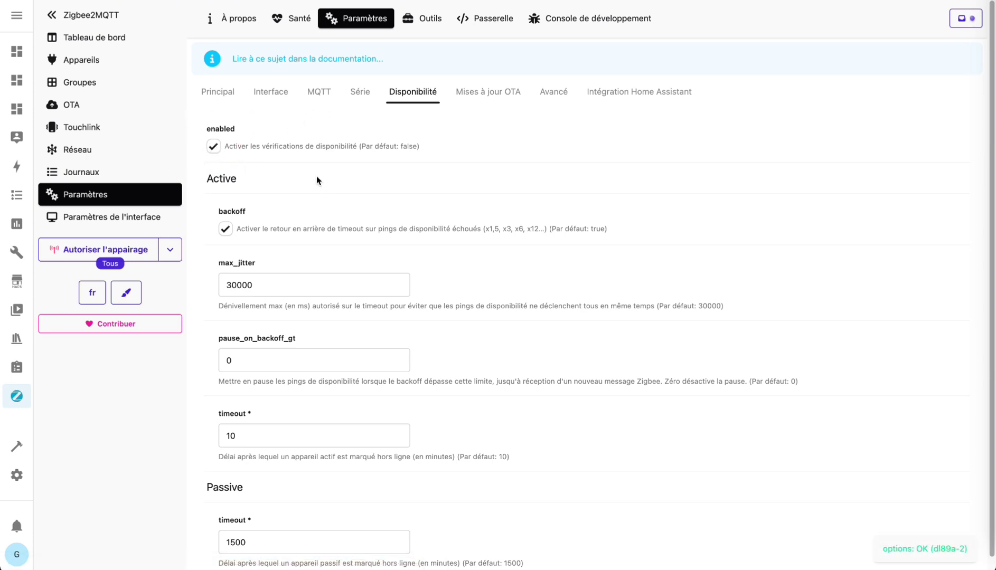
Step: Examine the availability status of the devices throughout the device list
left_click(94, 62)
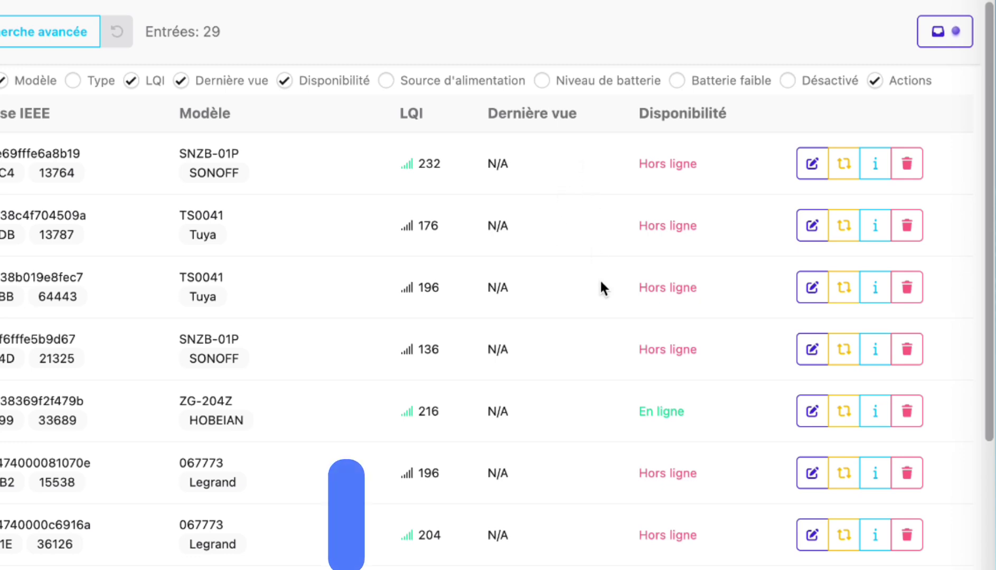
scroll(603, 358, "down", 2)
scroll(602, 358, "down", 8)
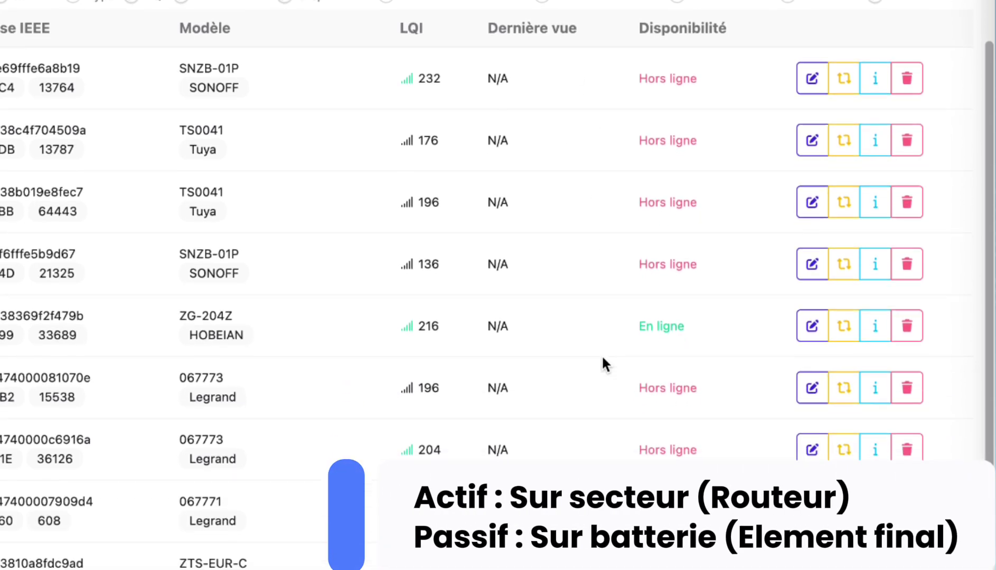
scroll(602, 359, "down", 10)
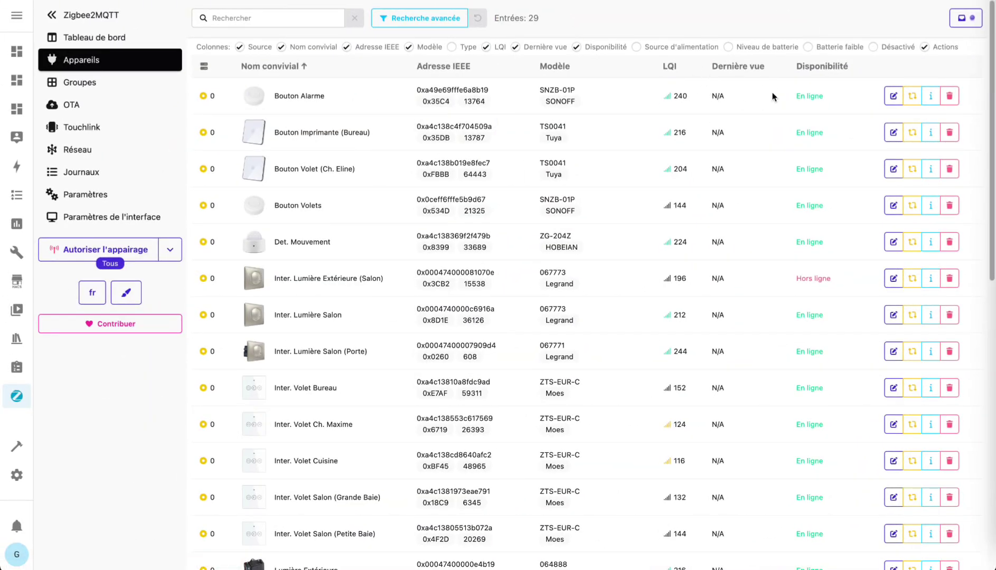
Step: Set the last_seen option to epoch in the advanced Zigbee2MQTT settings
left_click(83, 194)
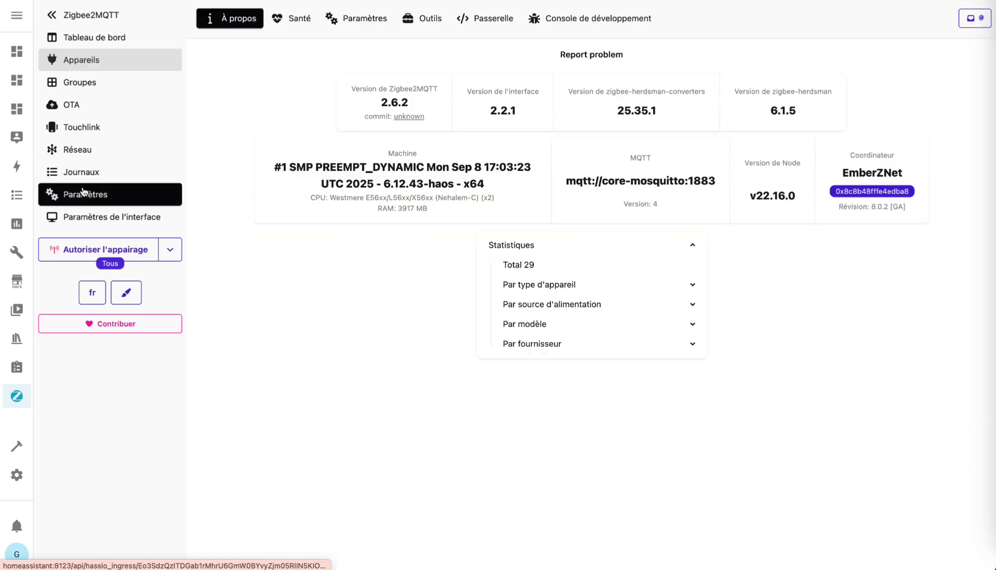
left_click(359, 20)
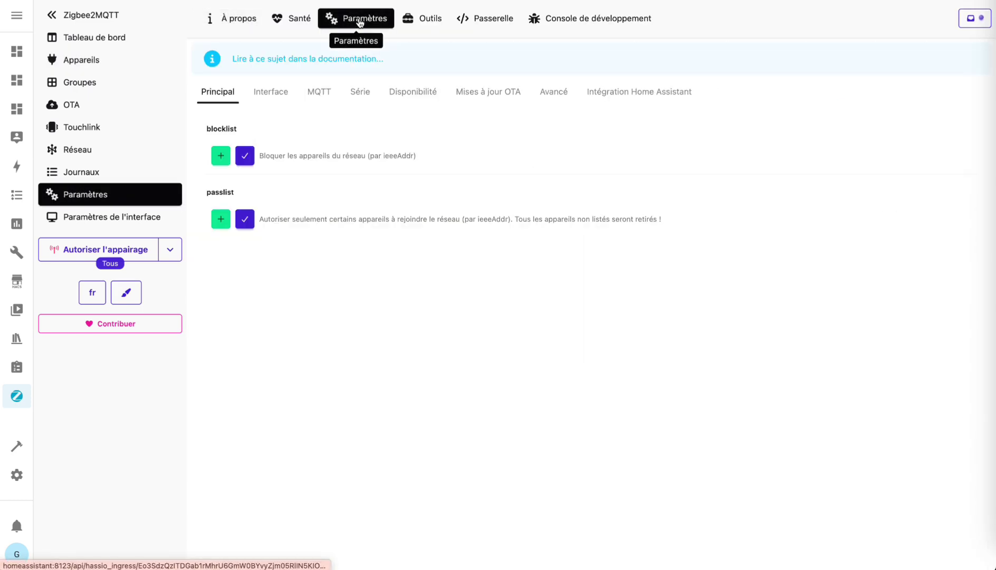
left_click(557, 94)
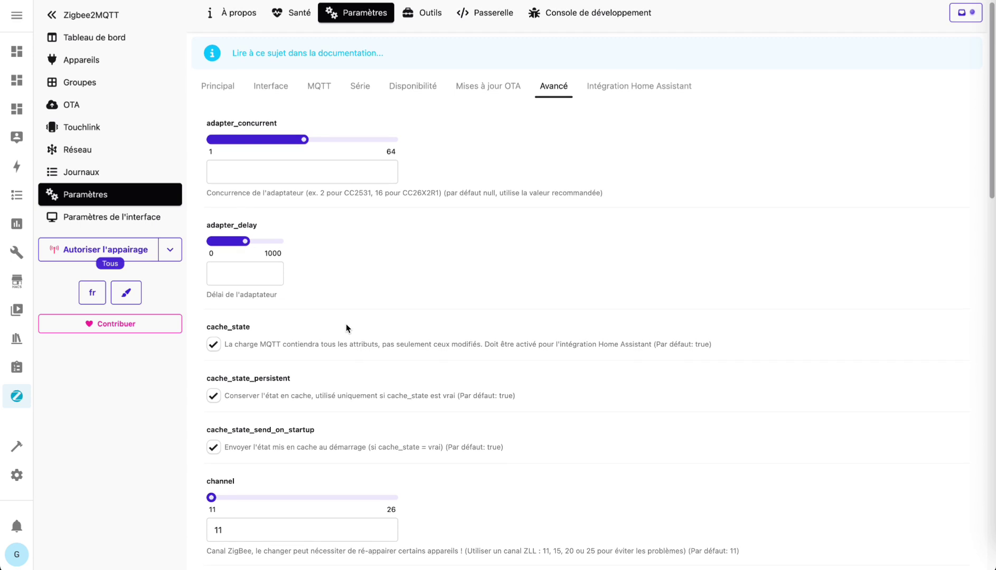
scroll(347, 323, "down", 5)
scroll(324, 317, "down", 4)
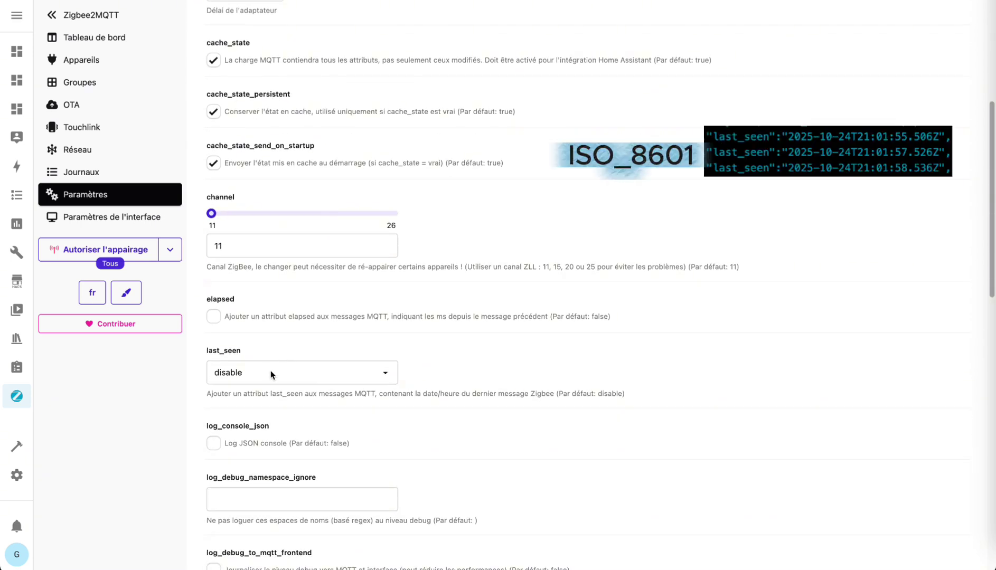
left_click(271, 373)
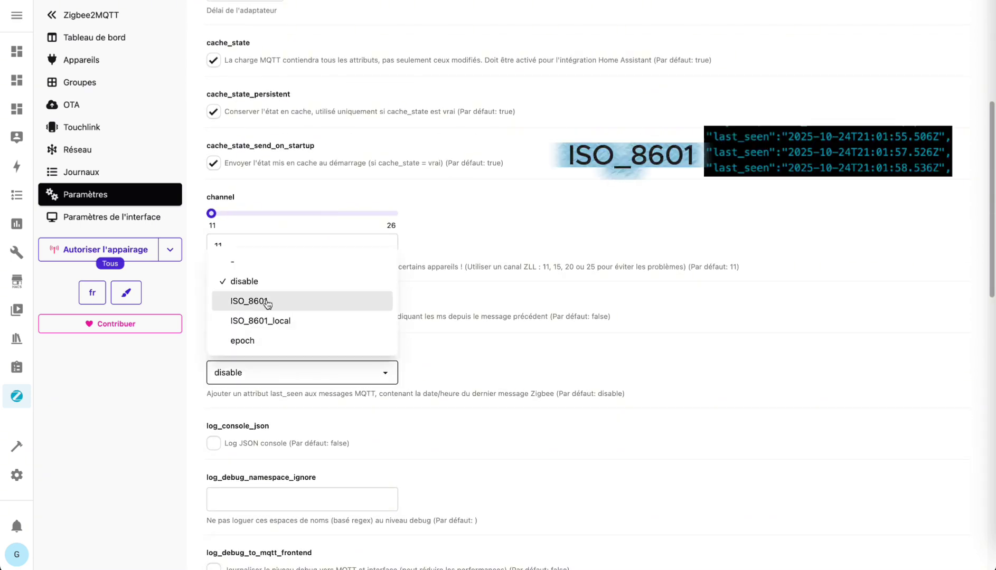
left_click(318, 323)
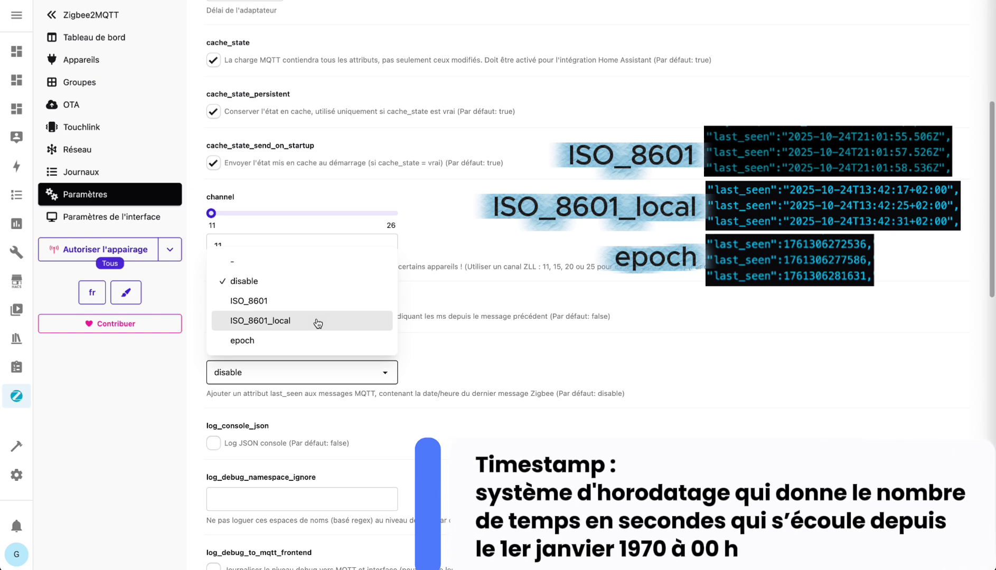
left_click(242, 340)
scroll(428, 317, "down", 3)
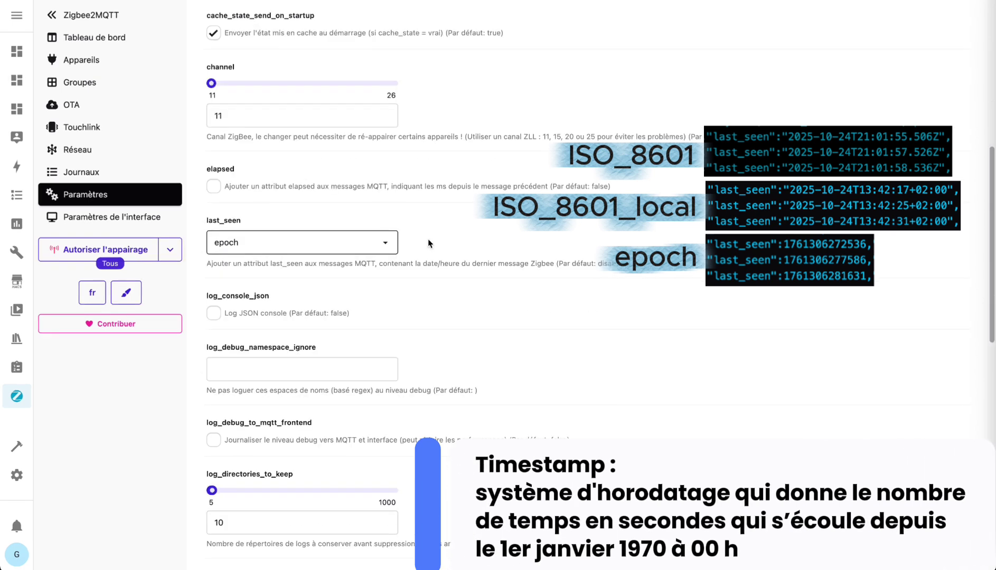
Step: Return to the device list, open the notifications and dismiss the failed routing table messages
left_click(83, 58)
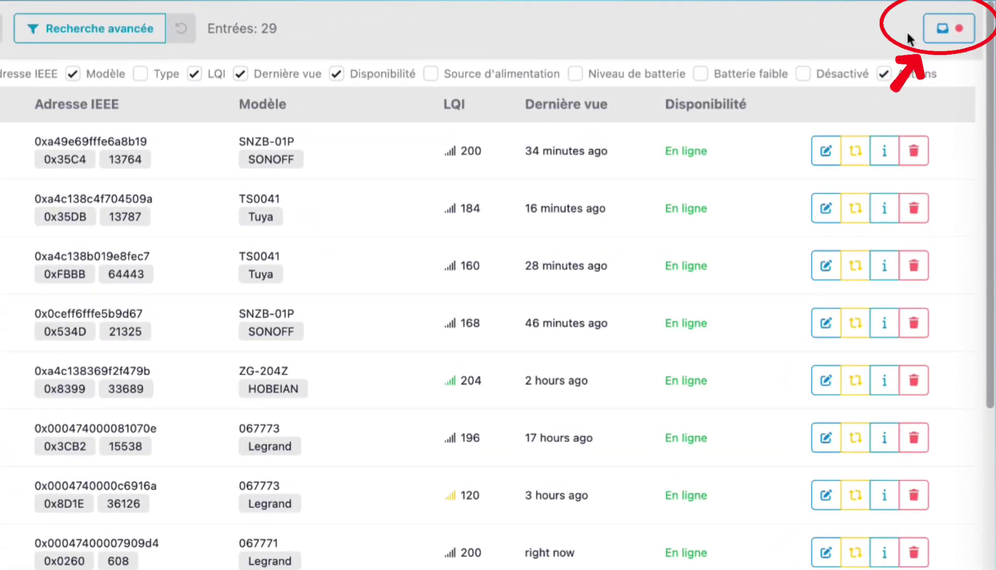
left_click(943, 29)
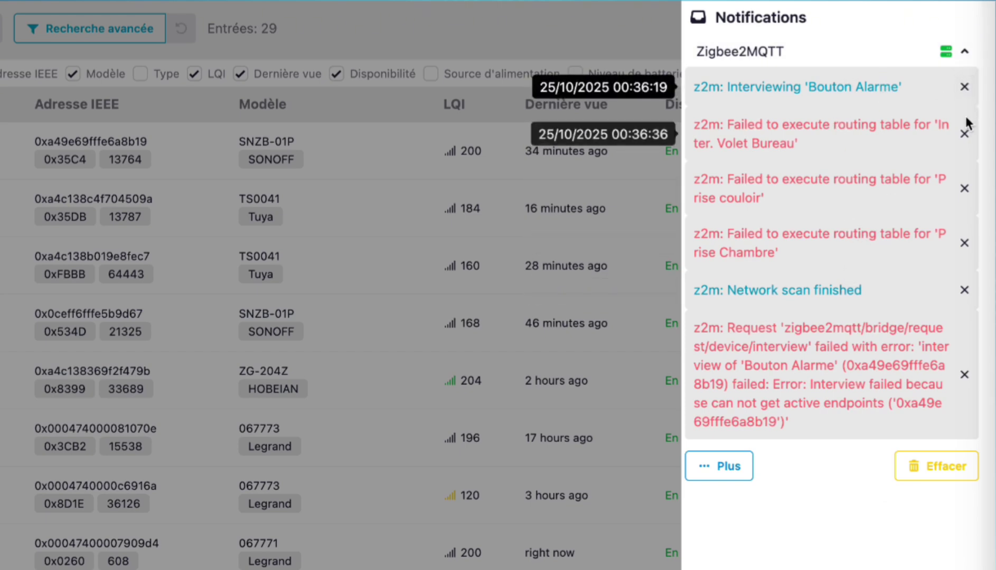
left_click(964, 133)
left_click(965, 134)
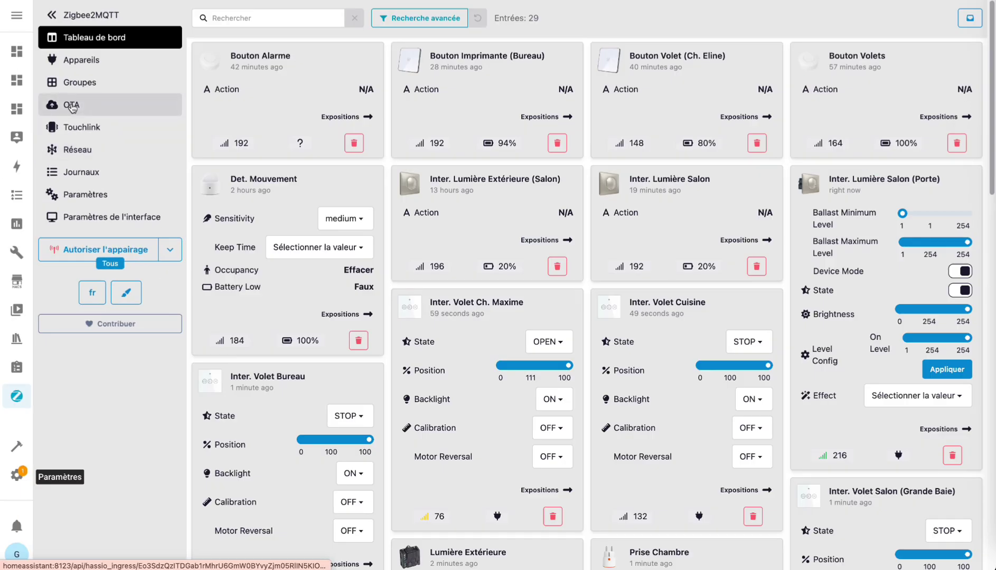
Step: Schedule OTA firmware updates for Inter. Lumière Extérieure (Salon) and Inter. Lumière Salon
left_click(73, 106)
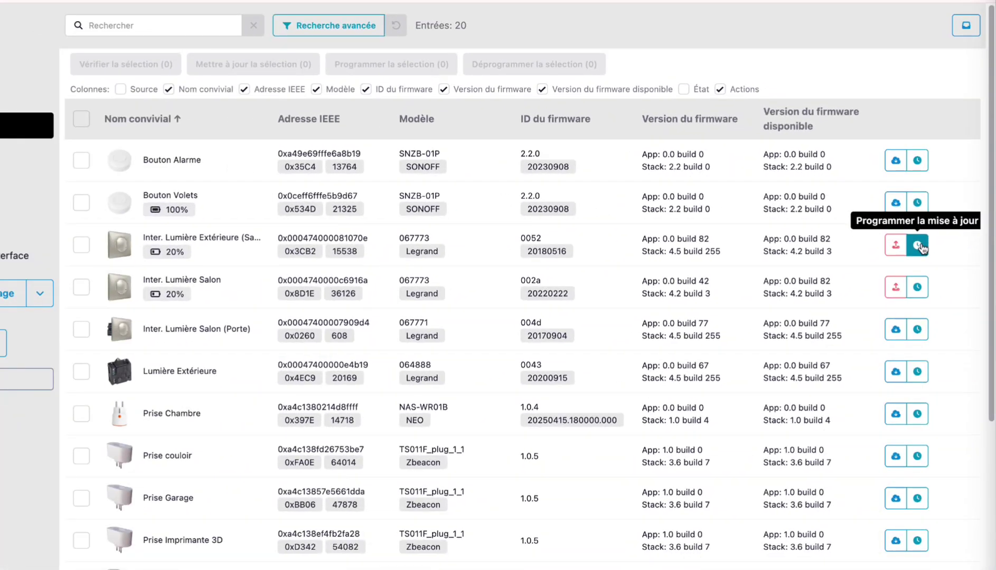
left_click(881, 288)
left_click(541, 370)
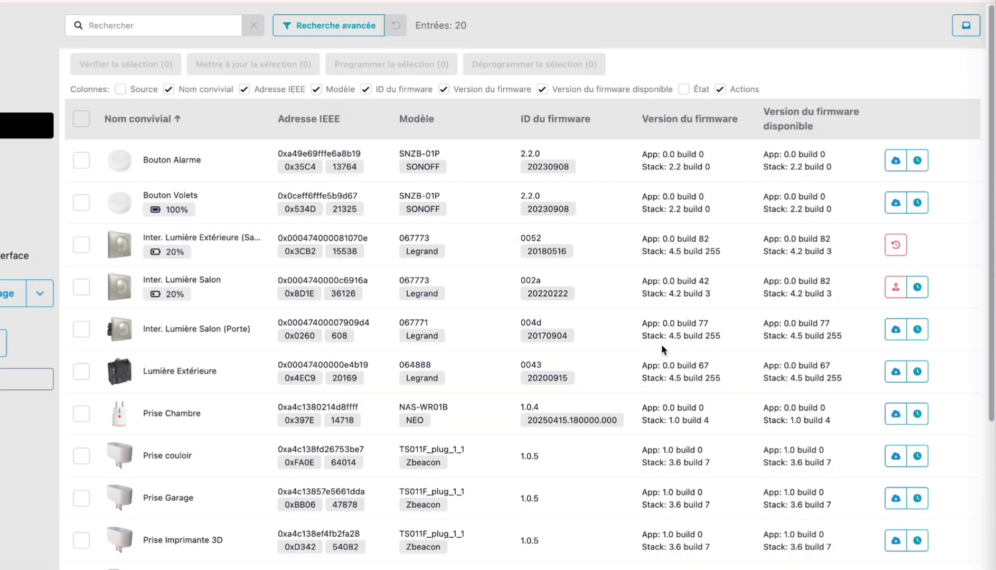
left_click(918, 290)
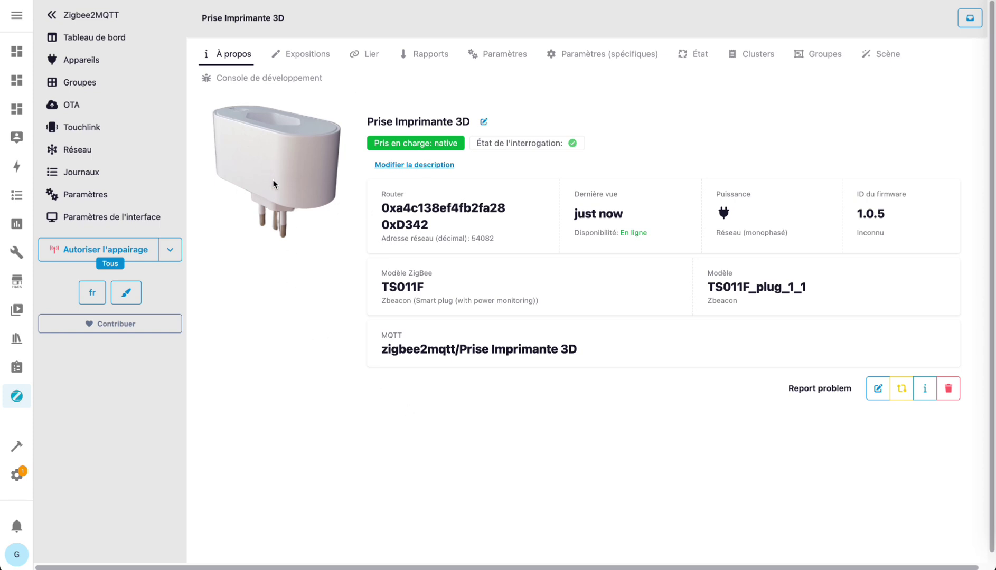
Step: Switch to Finder and locate PriseZigbee.png inside the zigbee2mqtt/device_icons/local folder of the config share
left_click(275, 154)
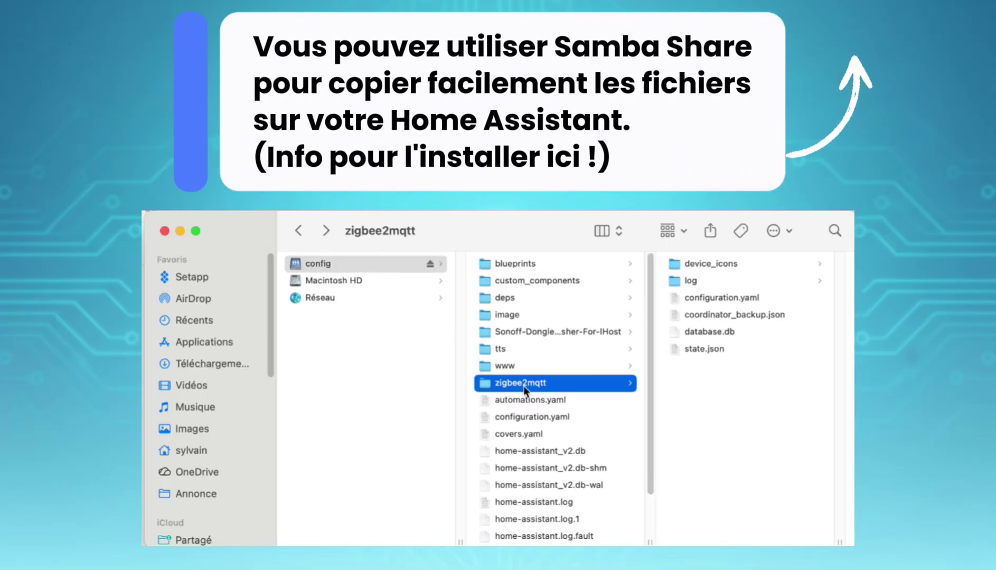
left_click(702, 264)
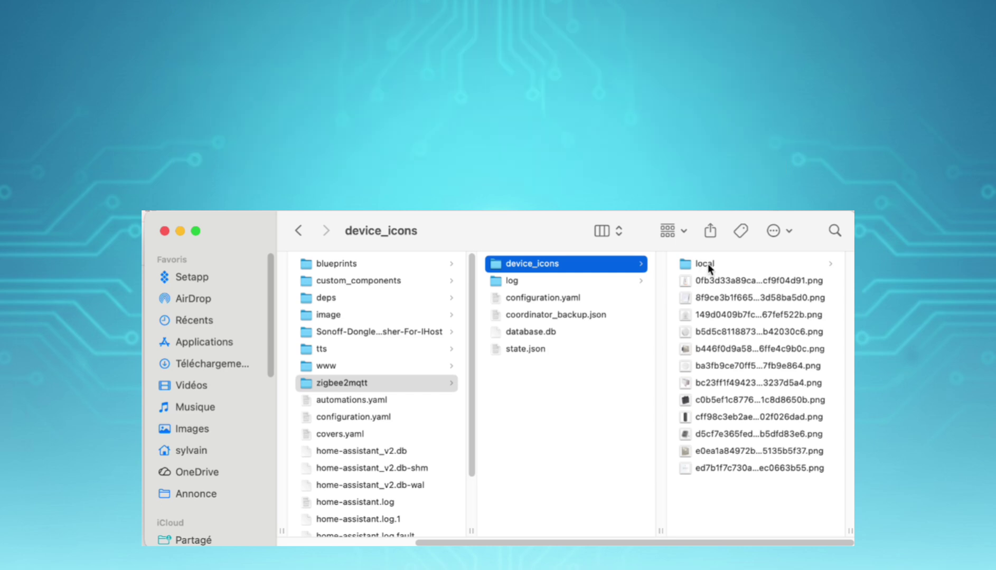
left_click(707, 264)
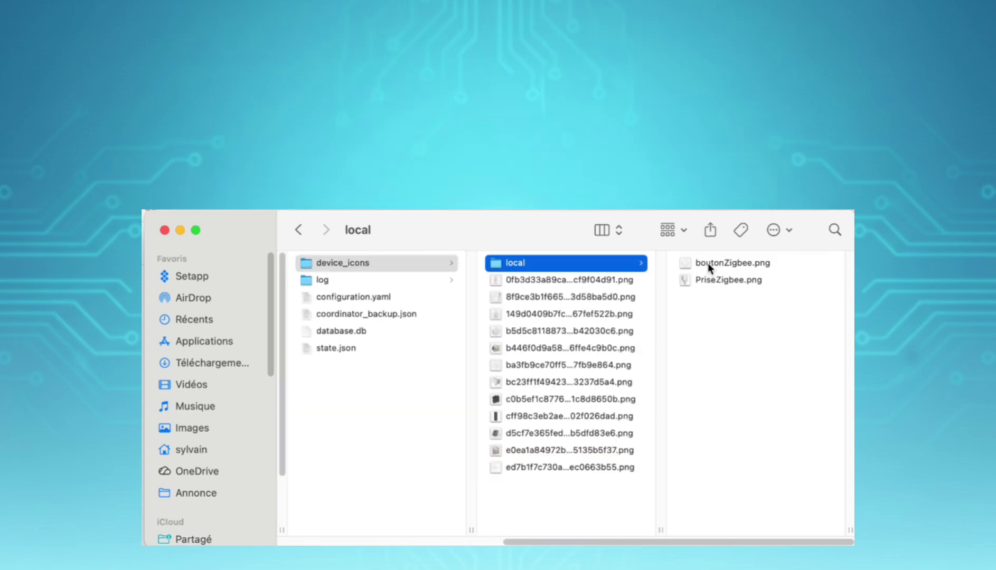
left_click(726, 279)
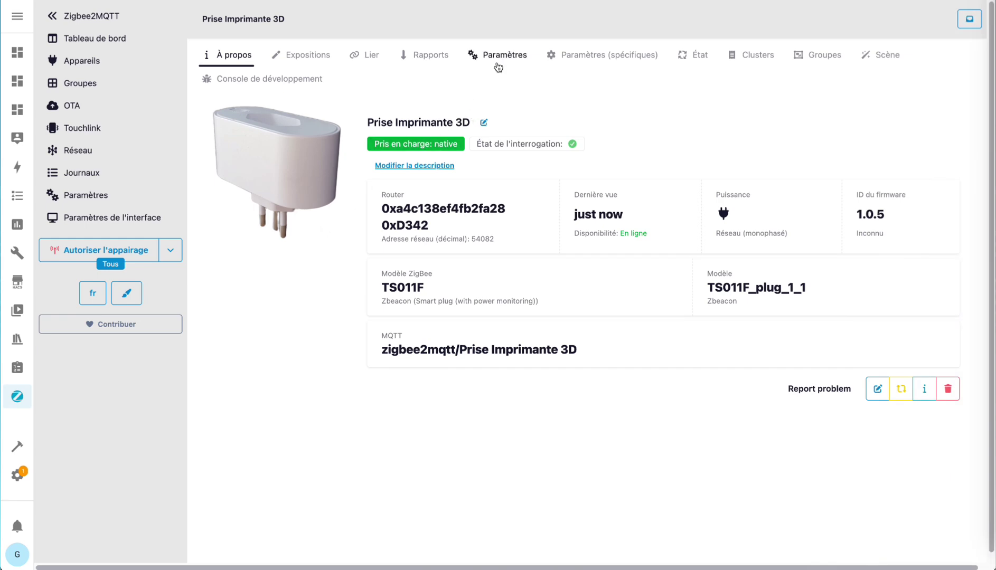
Step: Set the icon of Prise Imprimante 3D to device_icons/local/PriseZigbee.png in its settings and return to its About page
left_click(504, 57)
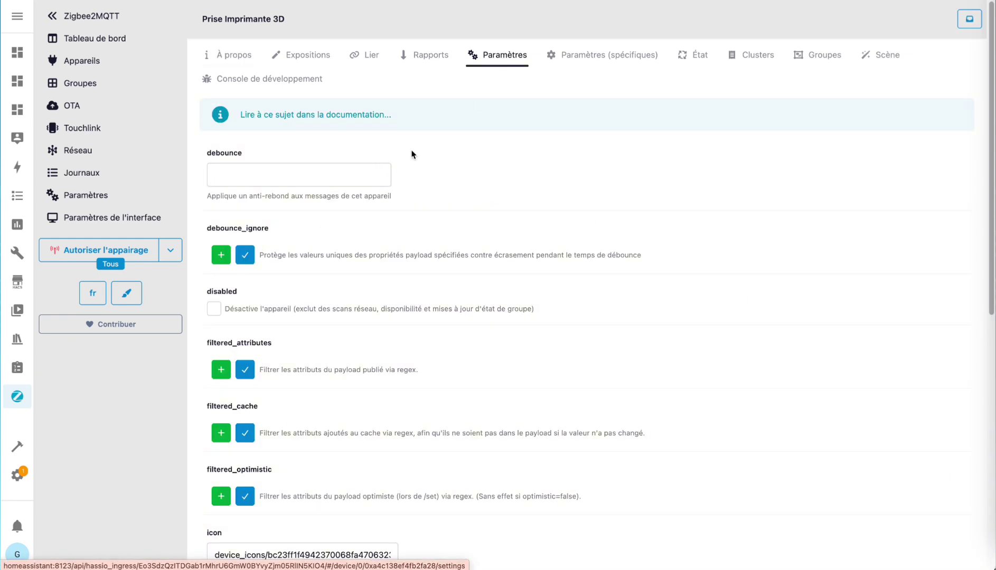
scroll(405, 194, "down", 8)
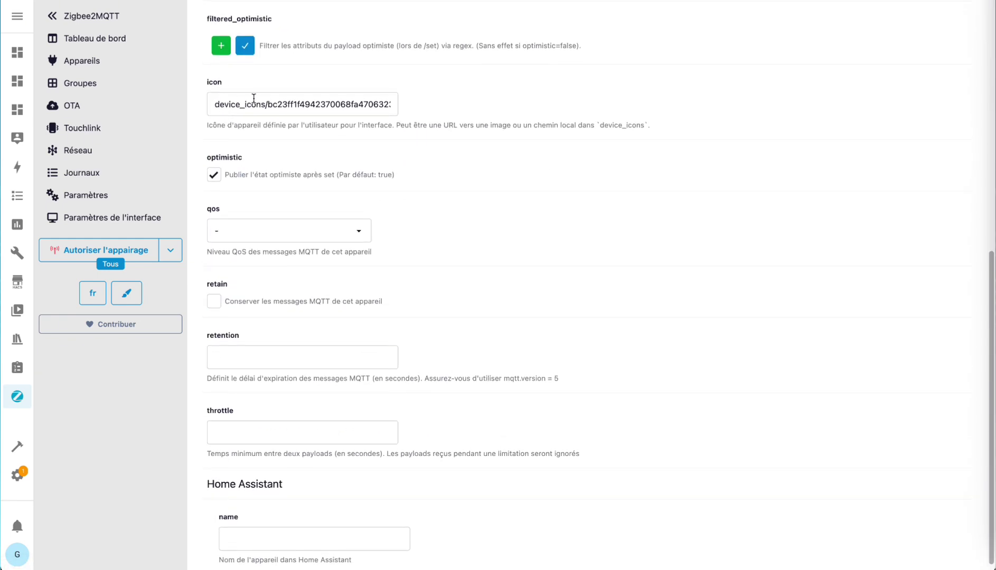
key("ctrl+a")
type("device_icons/local/PriseZigbee.png")
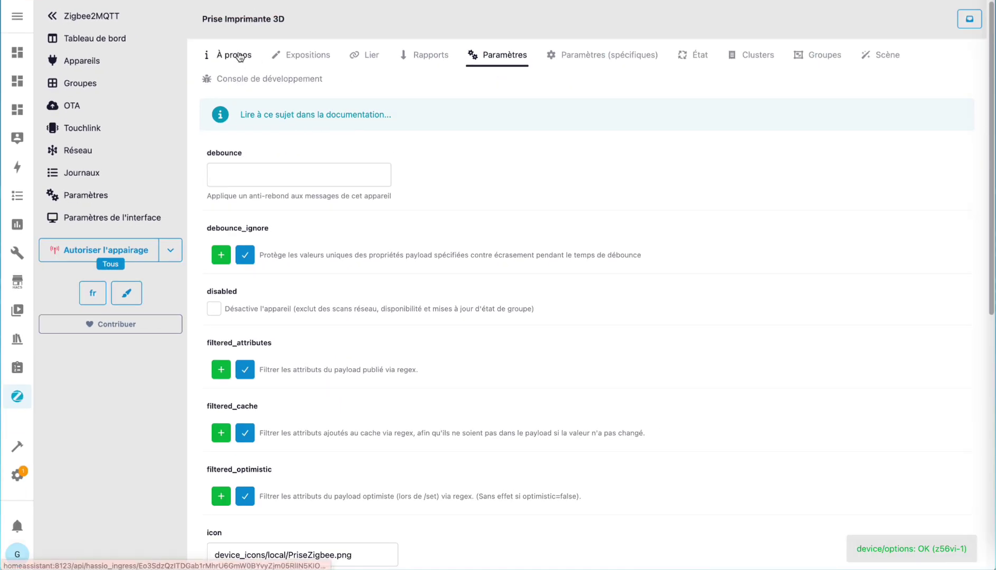
left_click(239, 57)
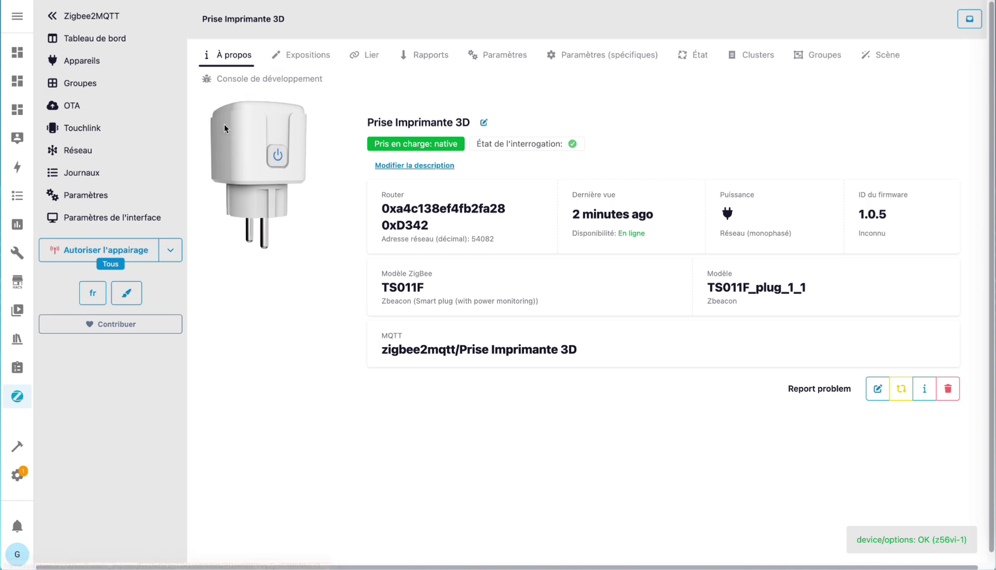
left_click_drag(597, 275, 314, 273)
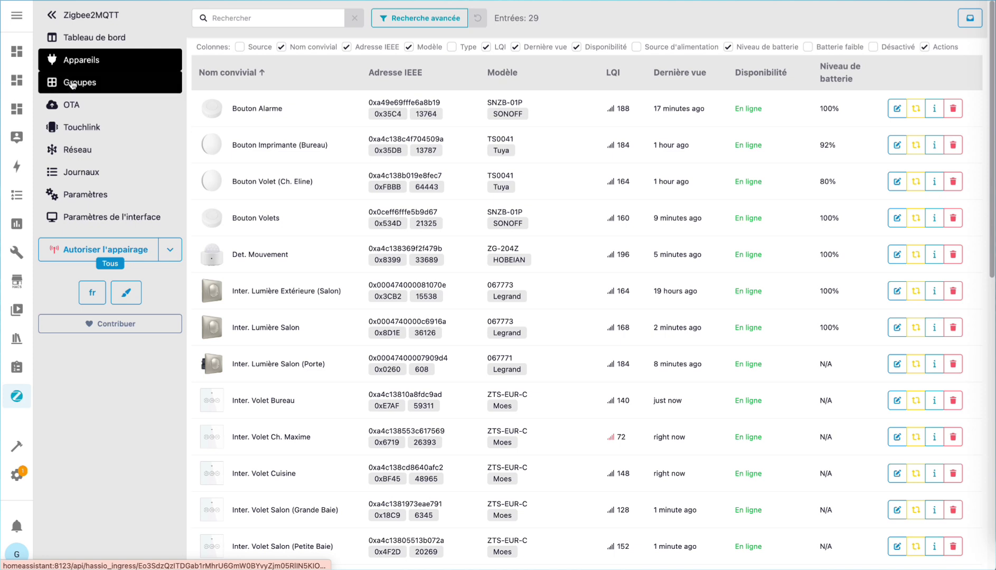
Step: Open Groupe Prises from the group list and review the plugs it contains
left_click(72, 83)
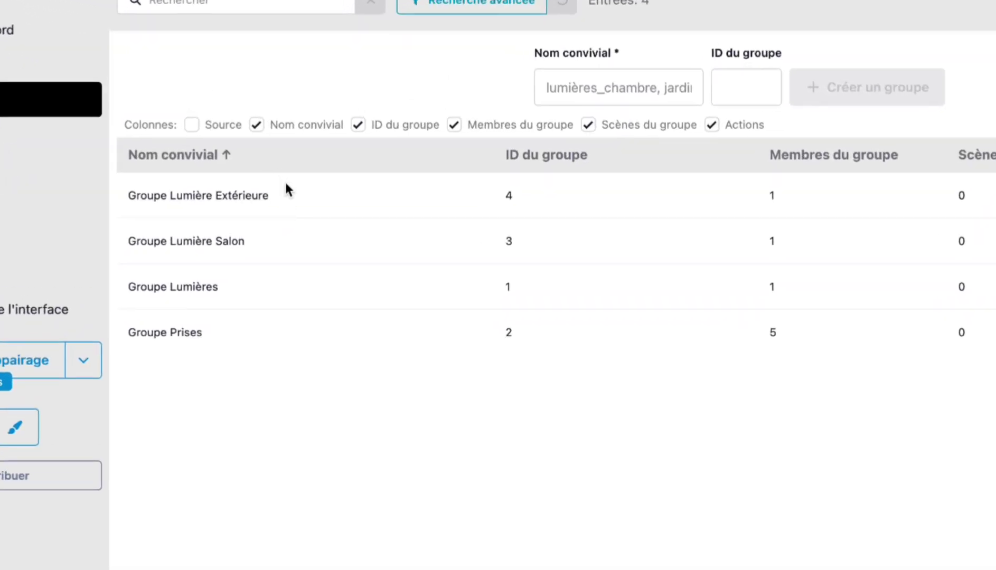
left_click(194, 338)
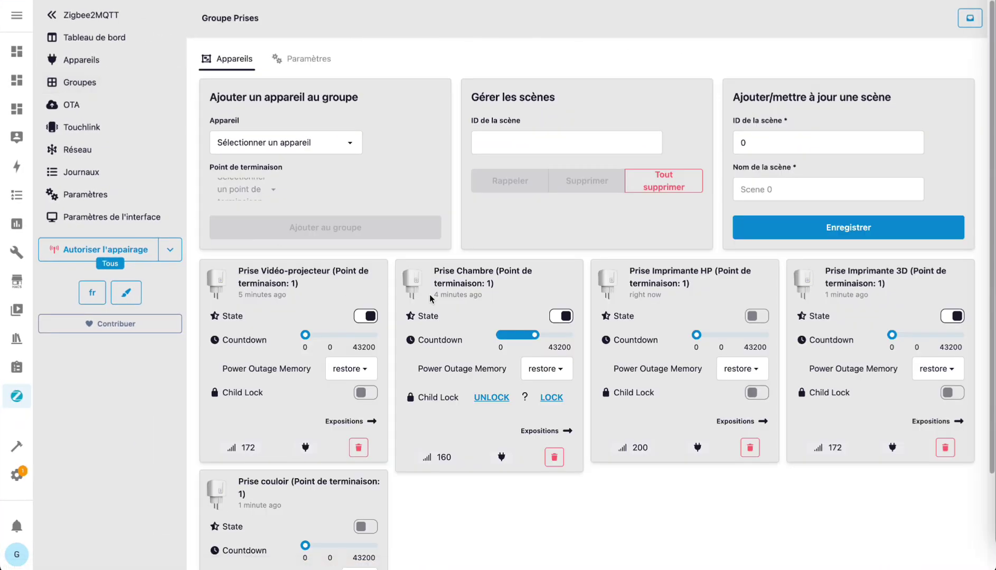
scroll(429, 294, "down", 3)
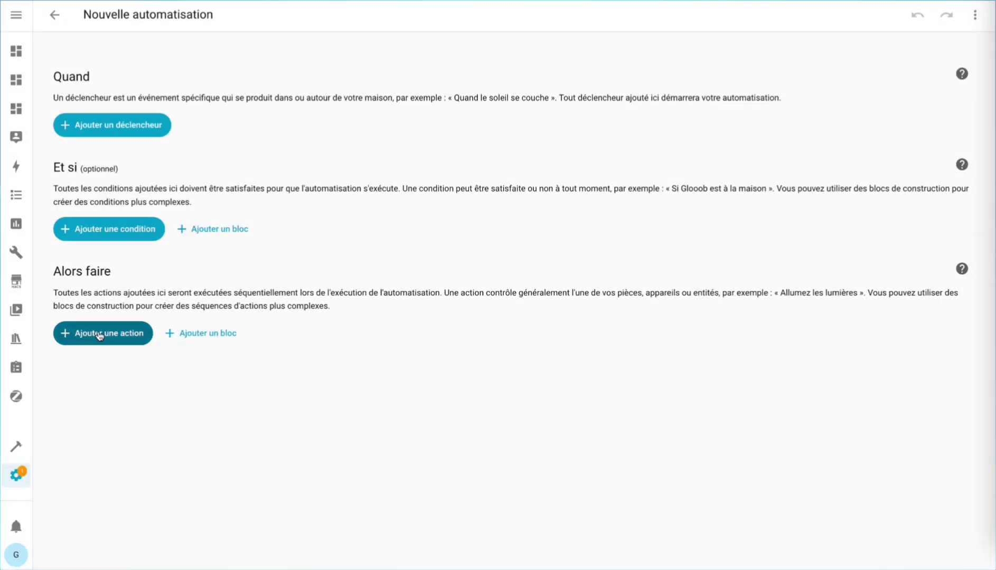
Step: Add a device action for Groupe Prises to the new automation and open its choice of actions
left_click(96, 333)
left_click(429, 235)
left_click(706, 131)
type("groupe")
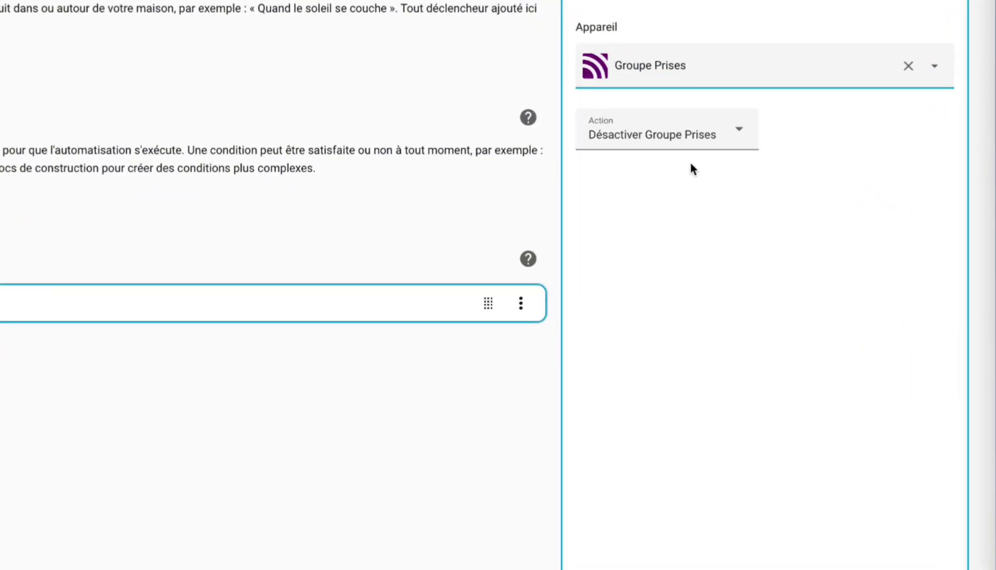
left_click(678, 136)
Step: Change the action's device to Groupe Lumières and open its choice of actions
left_click(771, 65)
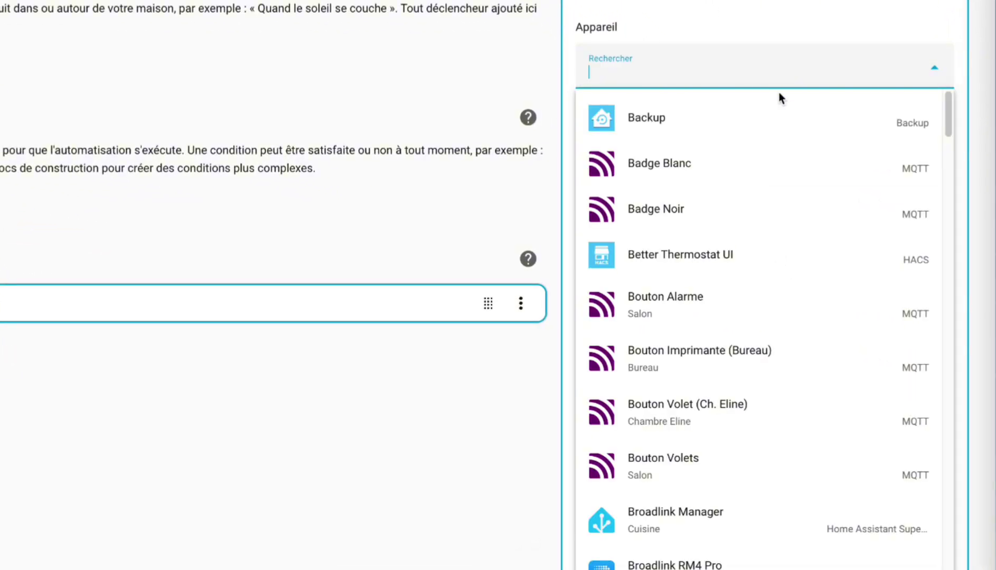
type("groupe")
left_click(758, 211)
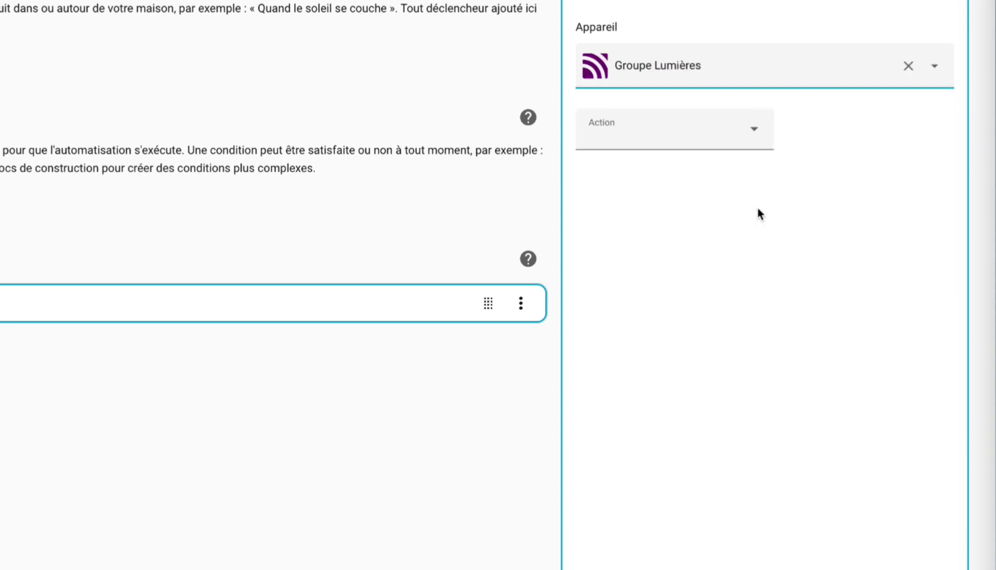
left_click(691, 138)
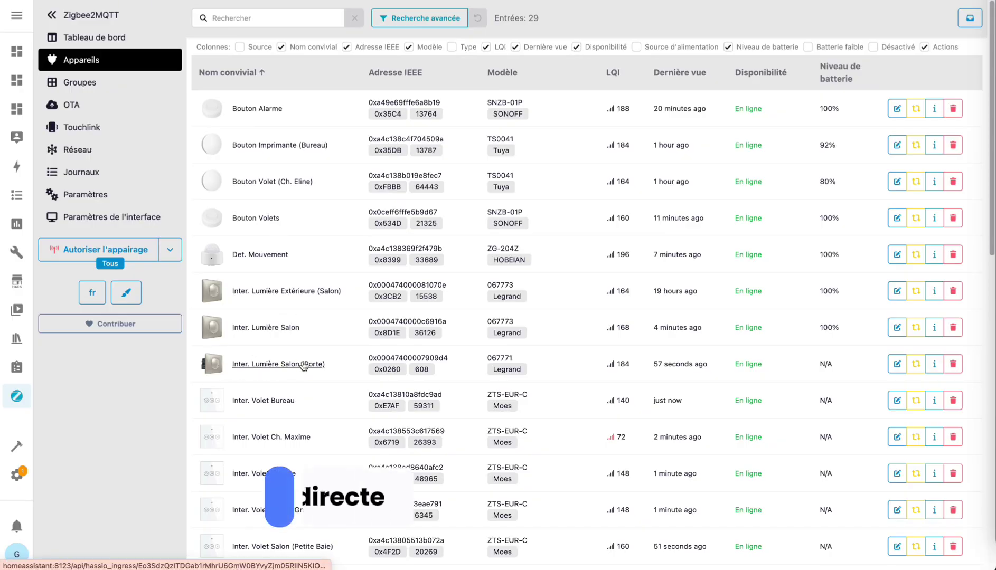
Step: Check the members of Groupe Lumière Extérieure in Zigbee2MQTT and return to the device list
left_click(93, 85)
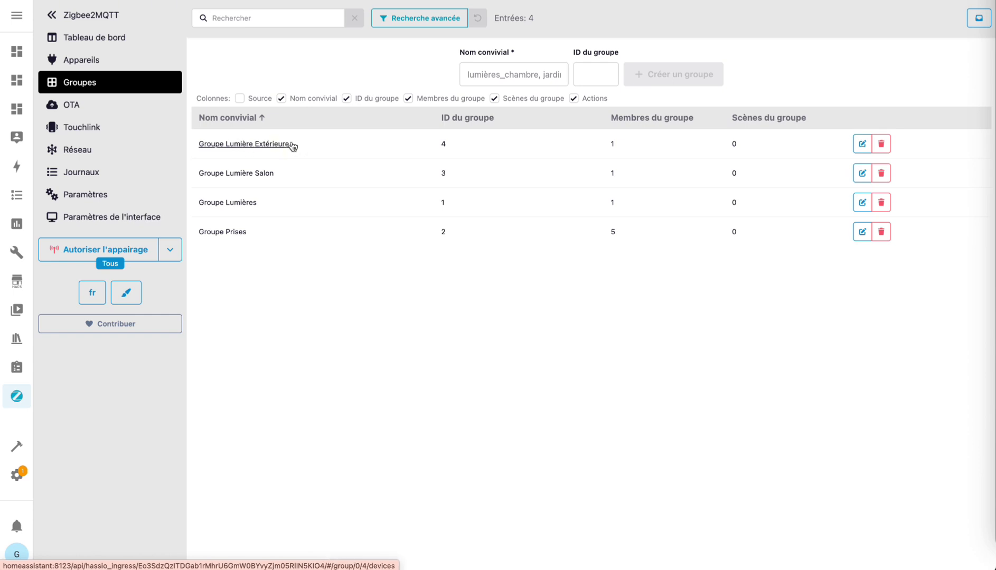
left_click(273, 147)
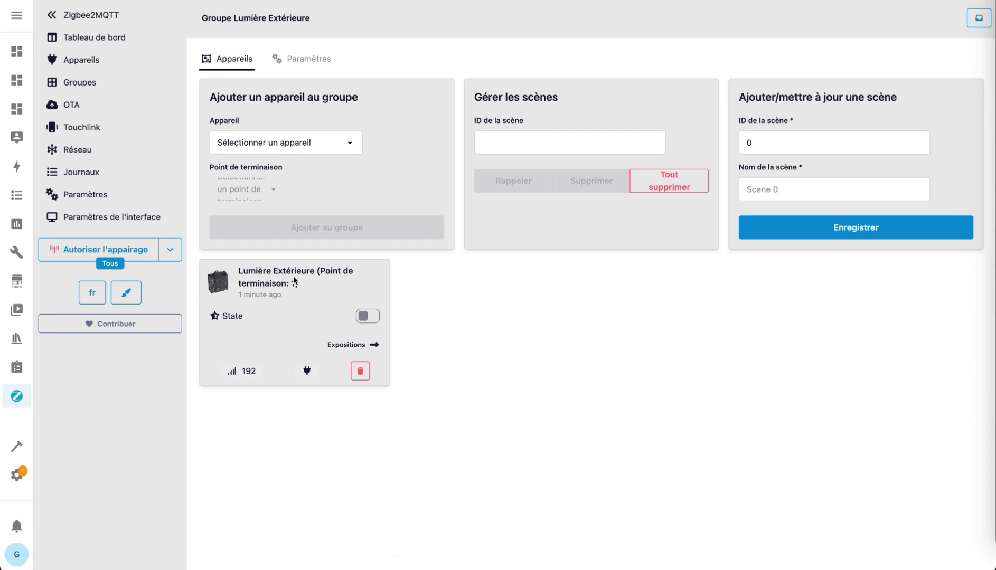
left_click(105, 60)
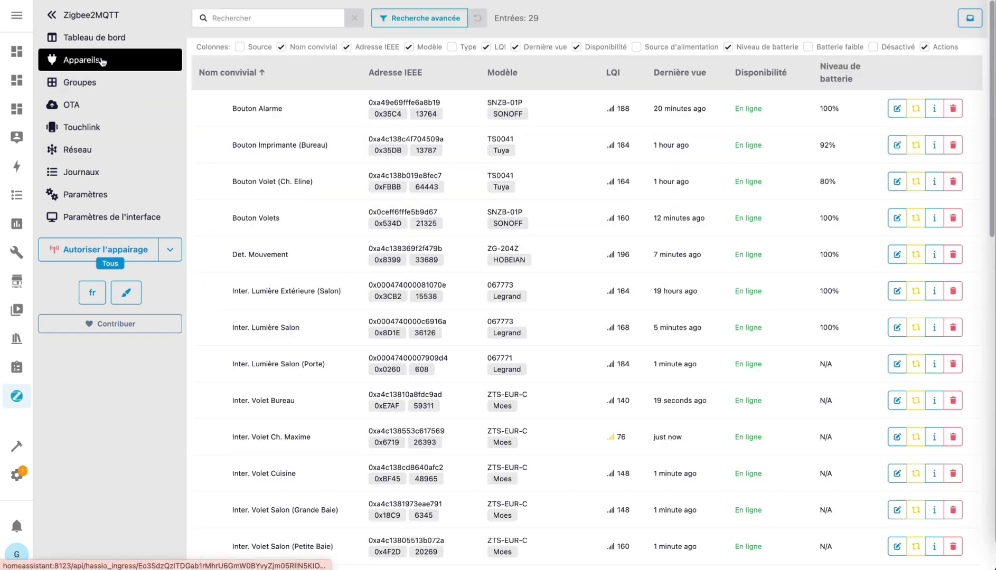
Step: Prepare a binding for Inter. Lumière Extérieure (Salon) from endpoint 1 to Groupe Lumière Extérieure with the genLevelCtrl and genOnOff clusters
left_click(288, 292)
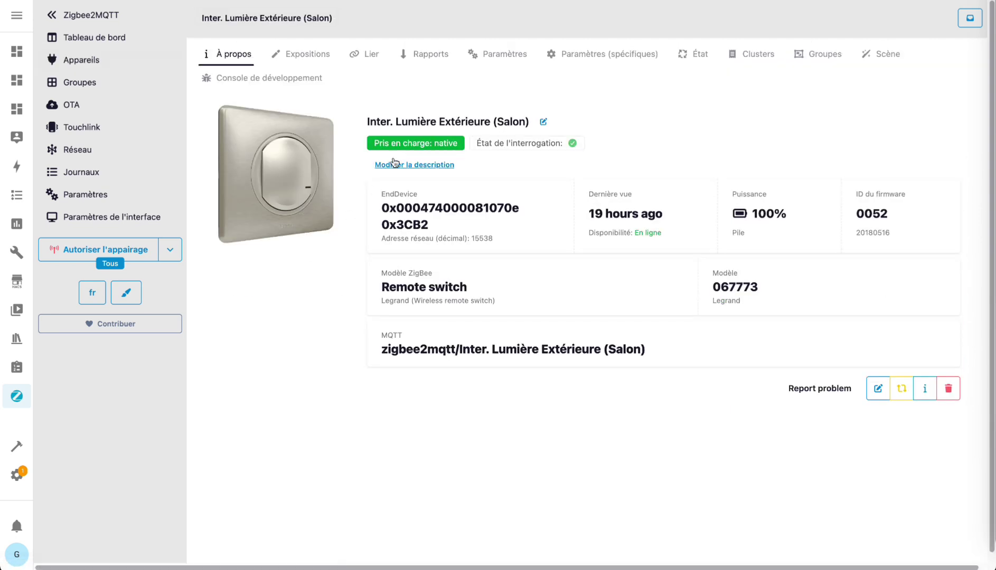
left_click(371, 54)
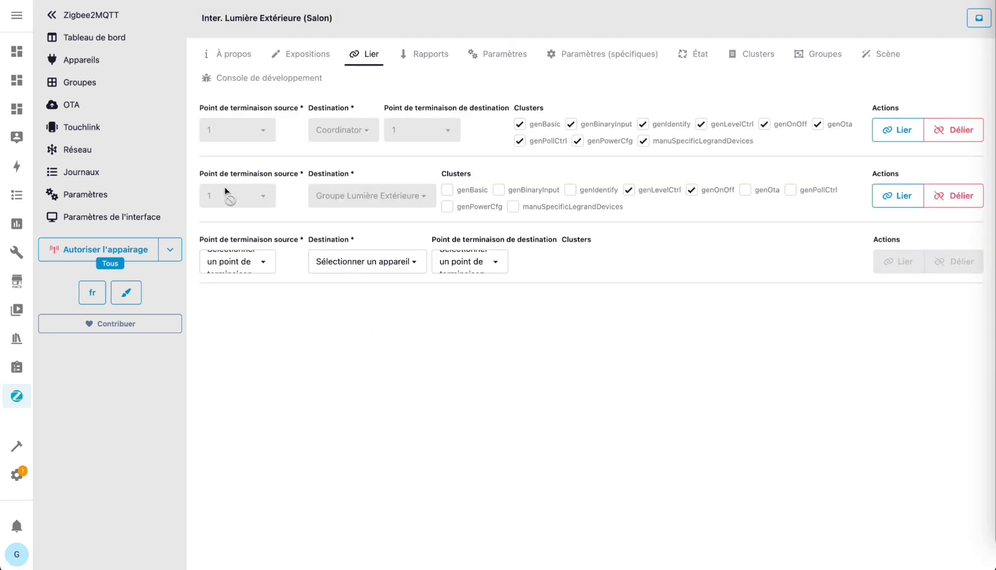
left_click(243, 267)
left_click(244, 315)
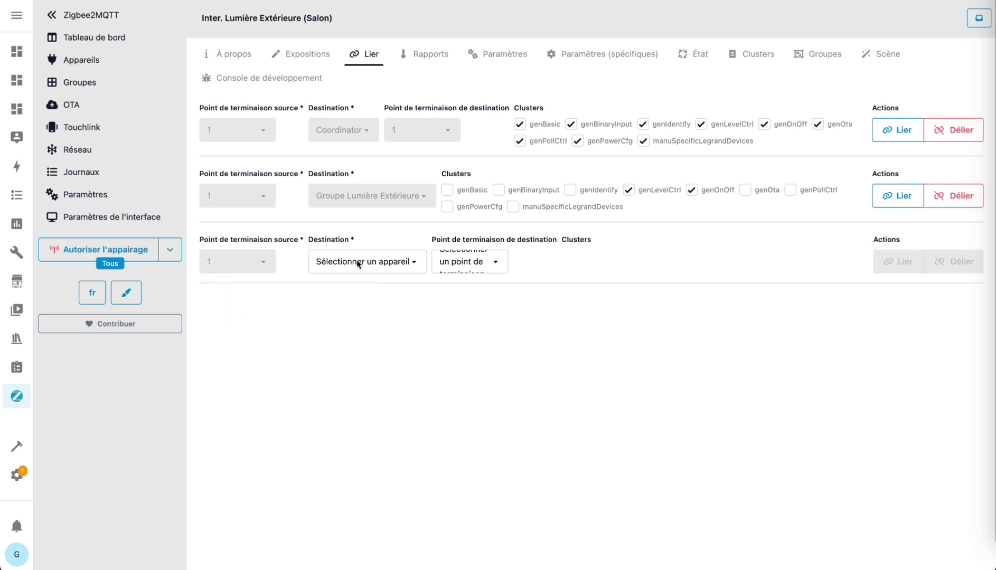
left_click(357, 261)
left_click(358, 401)
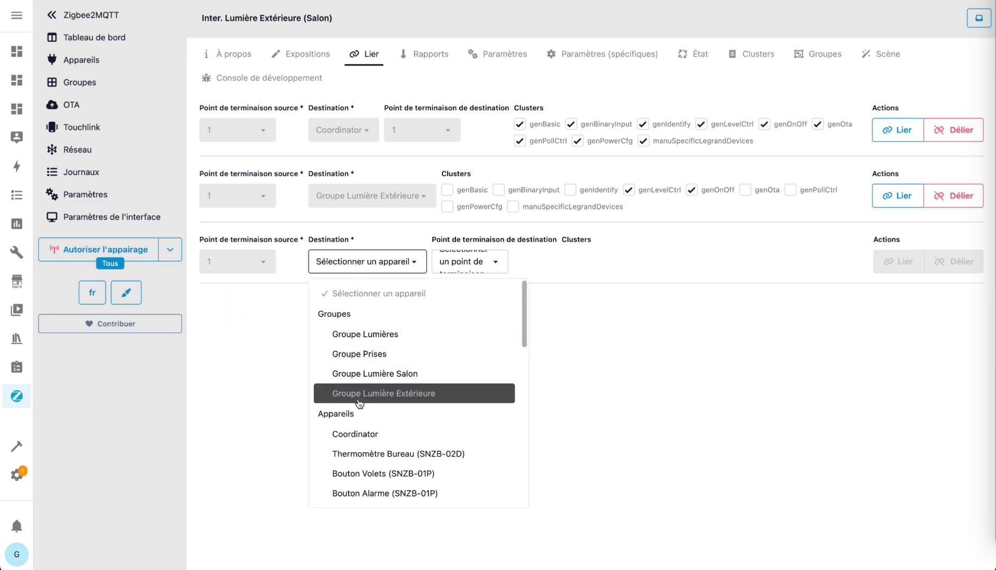
left_click(629, 256)
left_click(692, 256)
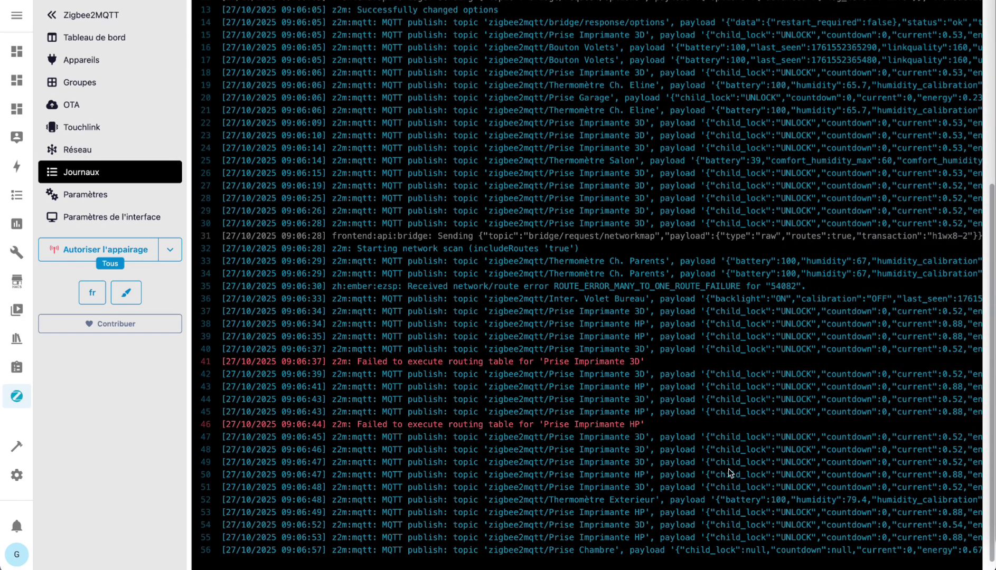
Step: Browse the log entries, filter them by "bureau" in highlight-only mode and locate the highlighted line
scroll(729, 469, "right", 15)
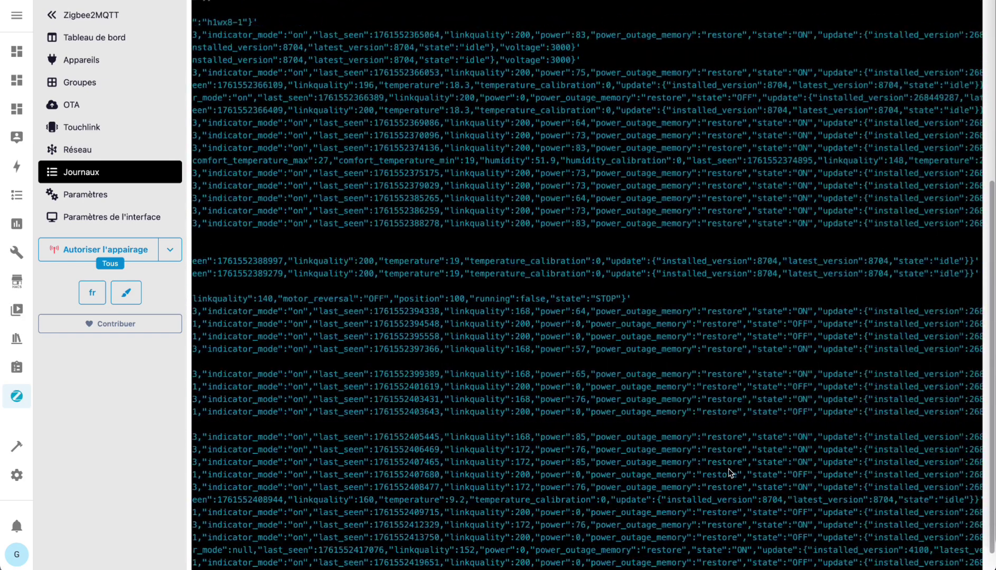
scroll(329, 171, "left", 10)
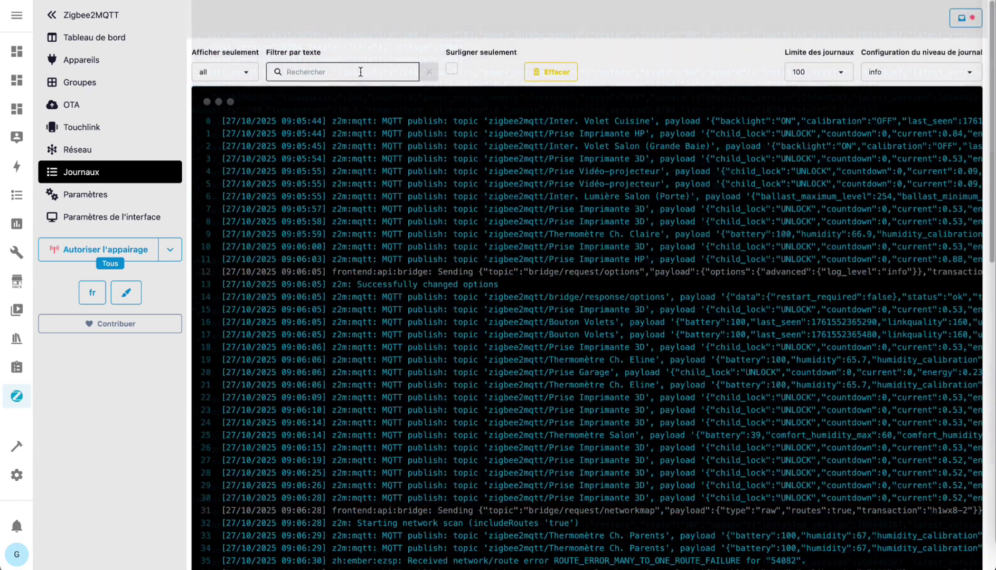
type("bureau")
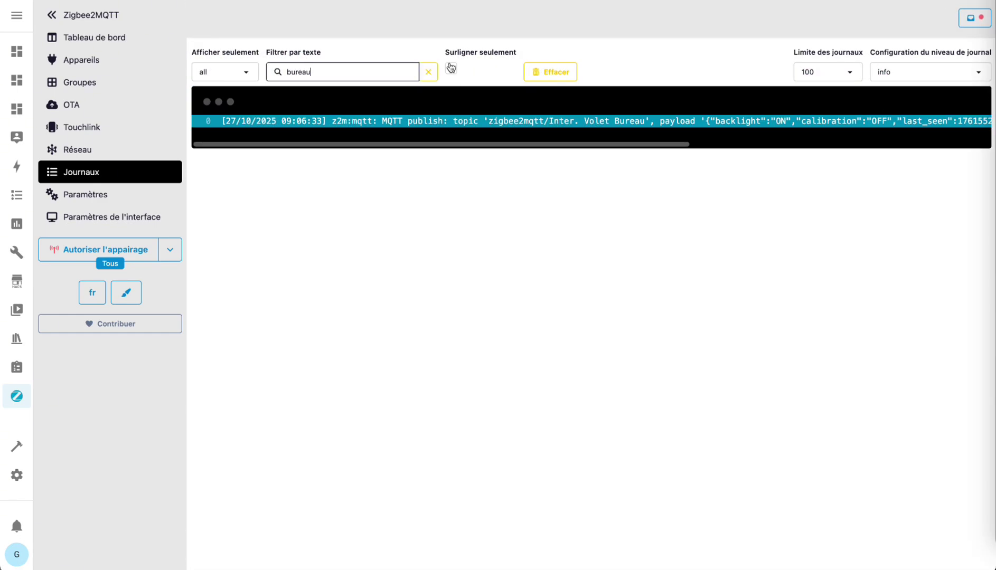
left_click(450, 68)
scroll(337, 228, "down", 6)
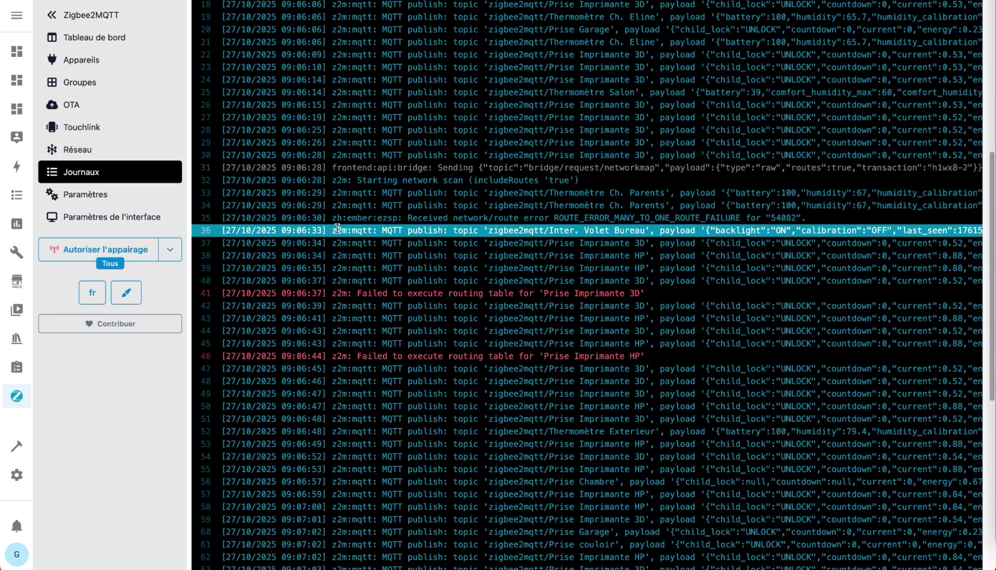